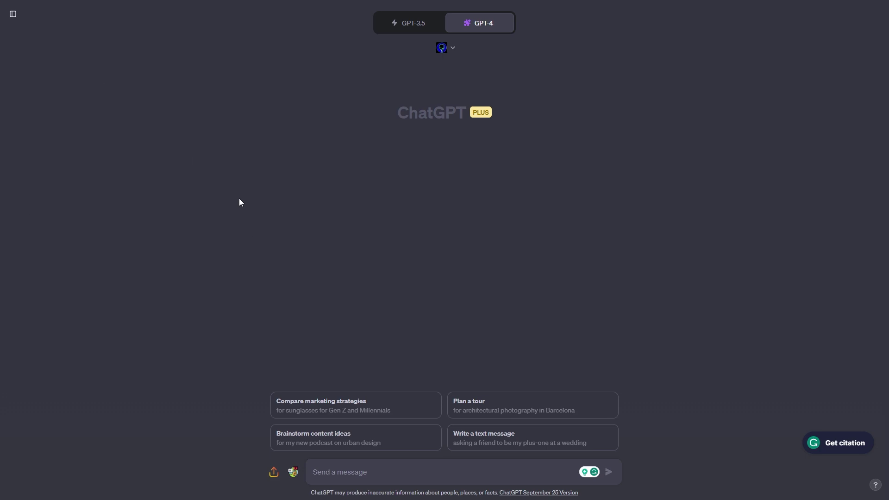
Step: Paste the translation prompt and delete its 'Translation' heading
{"action": "key", "text": "ctrl+v"}
{"action": "scroll", "coordinate": [393, 440], "scroll_direction": "up", "scroll_amount": 5}
{"action": "left_click_drag", "start_coordinate": [350, 406], "coordinate": [337, 399]}
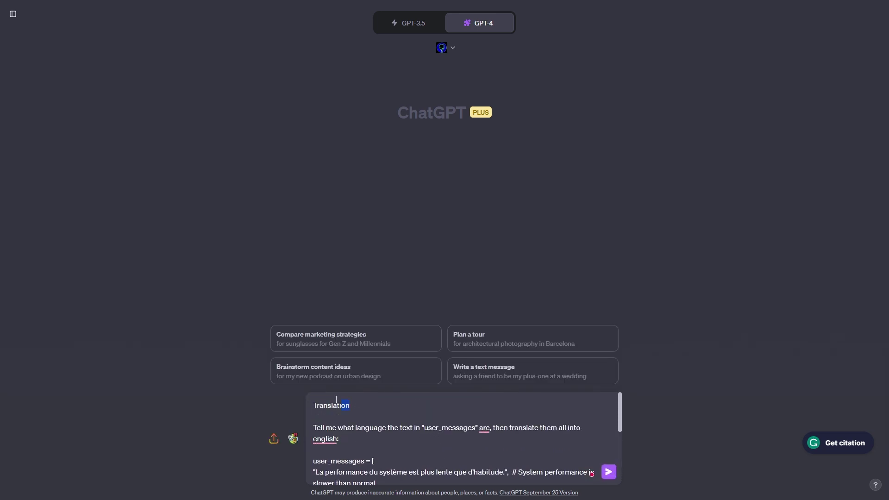
{"action": "left_click_drag", "start_coordinate": [315, 427], "coordinate": [308, 389]}
{"action": "key", "text": "BackSpace"}
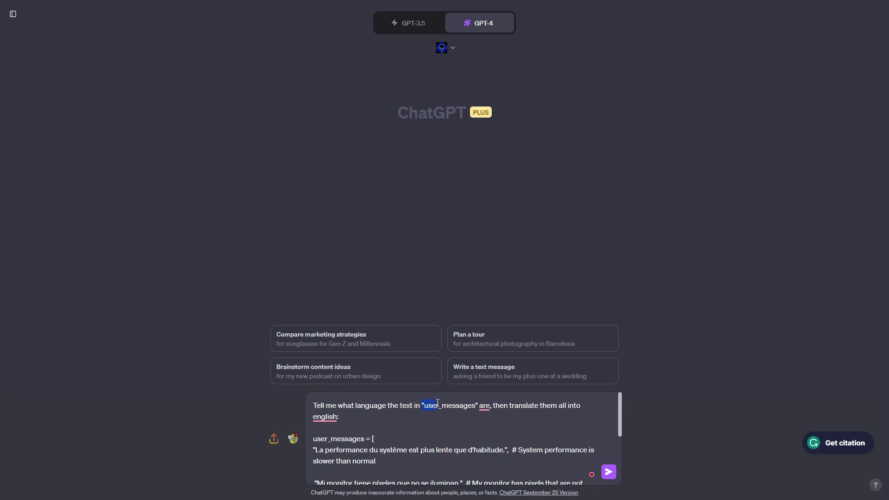
Step: Delete the English '#' comment after the French message
{"action": "left_click_drag", "start_coordinate": [437, 403], "coordinate": [480, 405]}
{"action": "left_click", "coordinate": [559, 419]}
{"action": "scroll", "coordinate": [367, 434], "scroll_direction": "down", "scroll_amount": 2}
{"action": "scroll", "coordinate": [367, 434], "scroll_direction": "up", "scroll_amount": 2}
{"action": "left_click_drag", "start_coordinate": [365, 438], "coordinate": [394, 451]}
{"action": "scroll", "coordinate": [394, 450], "scroll_direction": "up", "scroll_amount": 1}
{"action": "left_click", "coordinate": [413, 464]}
{"action": "left_click", "coordinate": [446, 457]}
{"action": "left_click", "coordinate": [519, 456]}
{"action": "left_click_drag", "start_coordinate": [520, 448], "coordinate": [571, 448]}
{"action": "left_click", "coordinate": [430, 466]}
{"action": "key", "text": "BackSpace"}
{"action": "scroll", "coordinate": [525, 437], "scroll_direction": "down", "scroll_amount": 3}
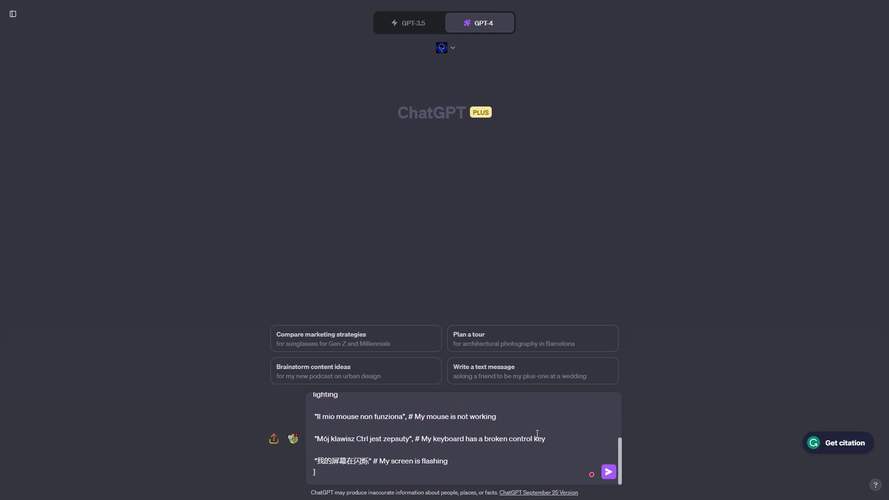
{"action": "scroll", "coordinate": [508, 441], "scroll_direction": "up", "scroll_amount": 3}
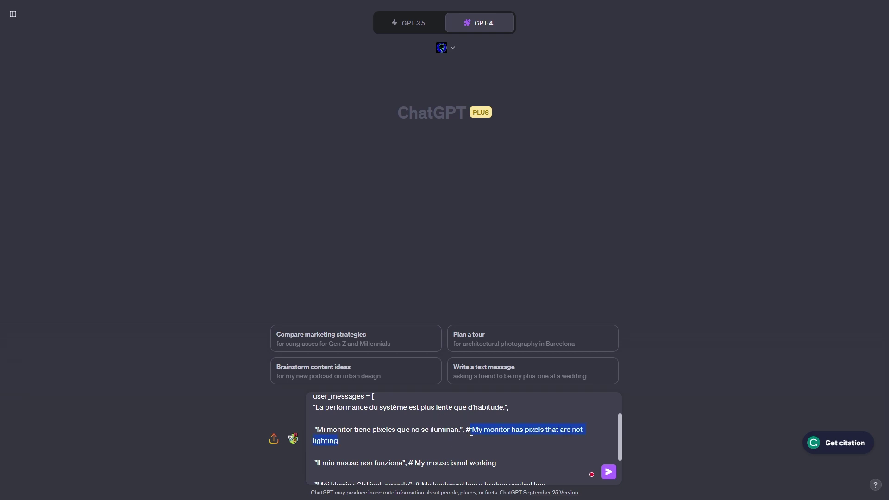
Step: Remove the Spanish, Italian, Polish and Chinese message comments, then send the prompt
{"action": "key", "text": "BackSpace"}
{"action": "key", "text": "BackSpace"}
{"action": "key", "text": "BackSpace"}
{"action": "scroll", "coordinate": [409, 435], "scroll_direction": "down", "scroll_amount": 1}
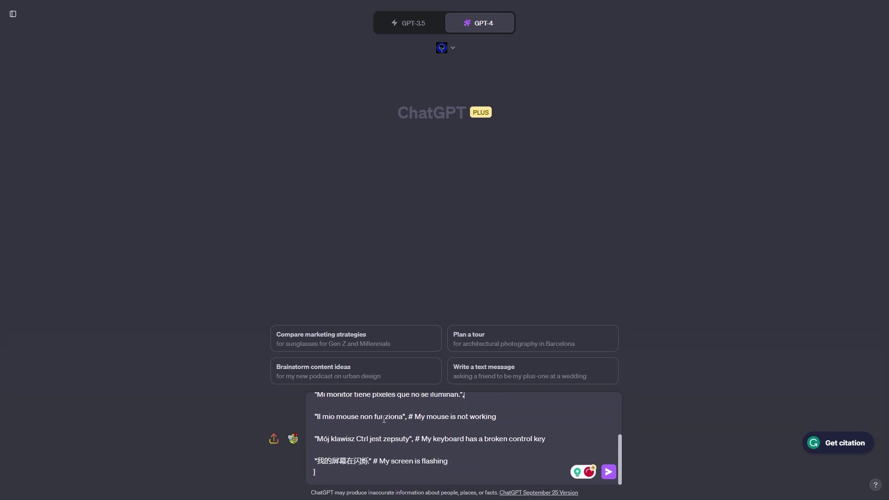
{"action": "left_click_drag", "start_coordinate": [418, 418], "coordinate": [409, 417]}
{"action": "key", "text": "BackSpace"}
{"action": "left_click_drag", "start_coordinate": [545, 438], "coordinate": [518, 435]}
{"action": "left_click_drag", "start_coordinate": [449, 437], "coordinate": [572, 441]}
{"action": "key", "text": "BackSpace"}
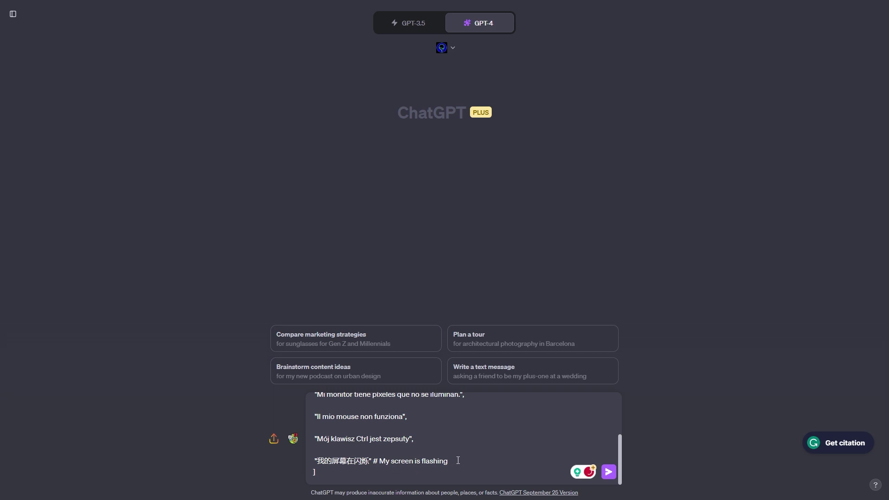
{"action": "key", "text": "BackSpace"}
{"action": "key", "text": "BackSpace"}
{"action": "key", "text": "BackSpace"}
{"action": "scroll", "coordinate": [430, 443], "scroll_direction": "up", "scroll_amount": 5}
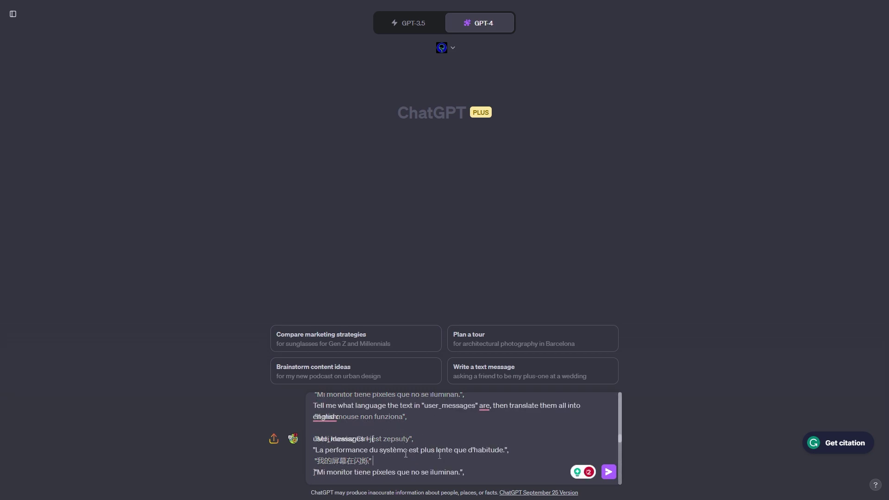
{"action": "scroll", "coordinate": [431, 444], "scroll_direction": "down", "scroll_amount": 5}
{"action": "scroll", "coordinate": [432, 447], "scroll_direction": "up", "scroll_amount": 5}
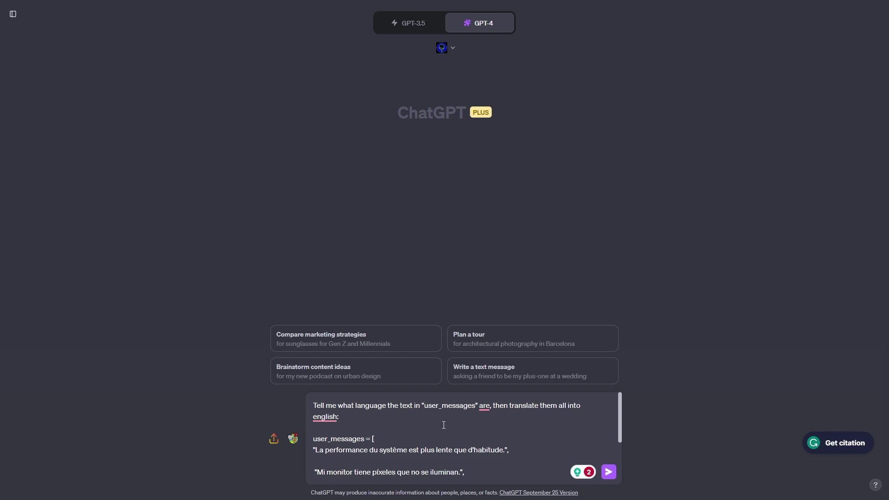
{"action": "key", "text": "Return"}
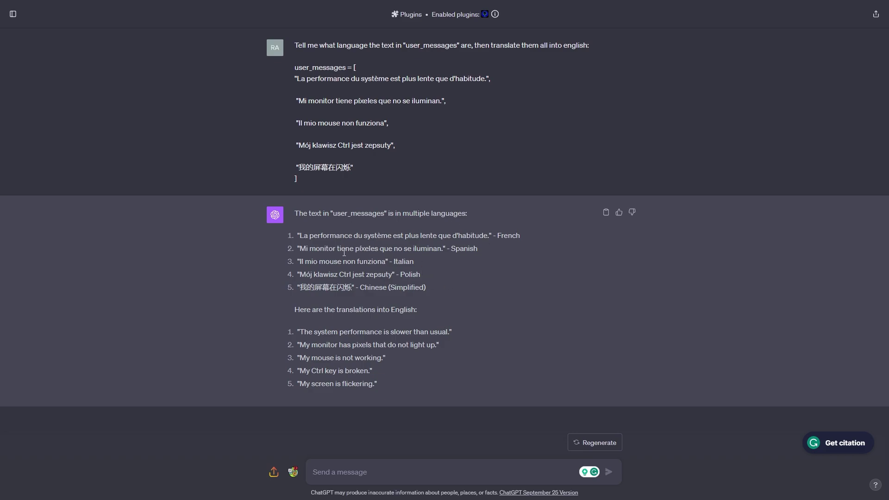
Step: Check the reply's French-to-Chinese language labels and English translations against the source messages
{"action": "left_click_drag", "start_coordinate": [296, 214], "coordinate": [314, 238]}
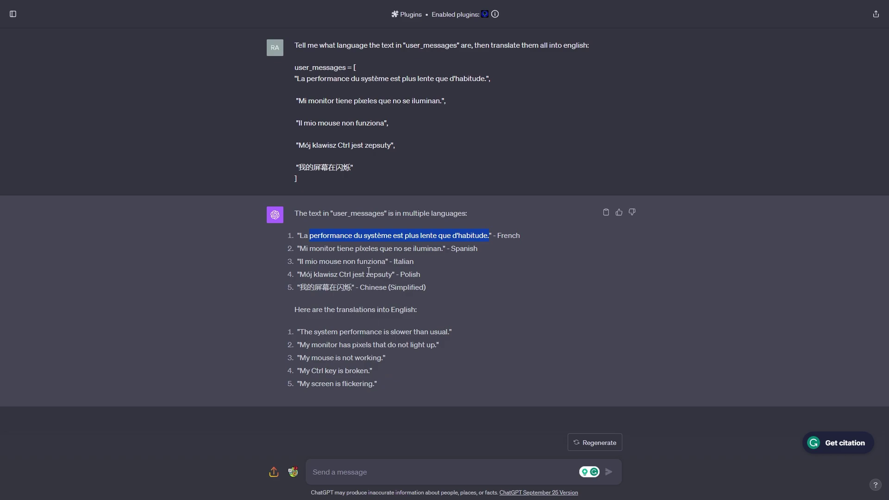
{"action": "left_click_drag", "start_coordinate": [345, 183], "coordinate": [337, 101]}
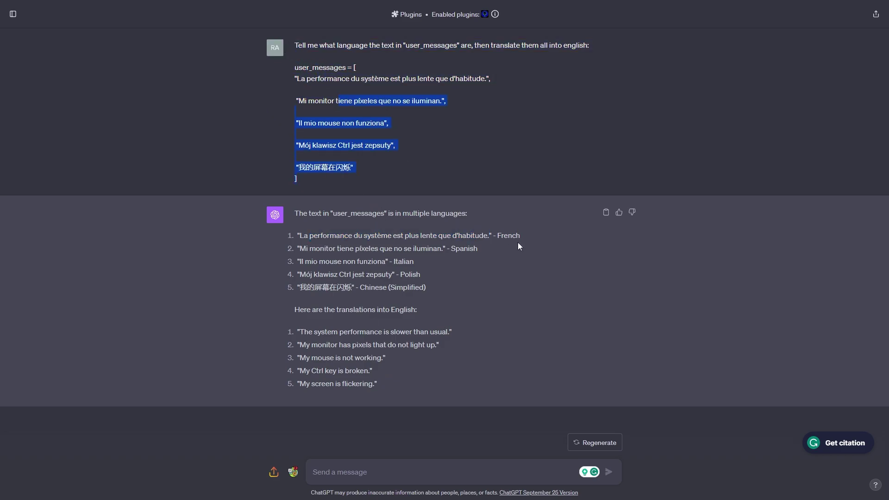
{"action": "left_click_drag", "start_coordinate": [502, 391], "coordinate": [295, 332]}
{"action": "left_click_drag", "start_coordinate": [464, 288], "coordinate": [398, 269]}
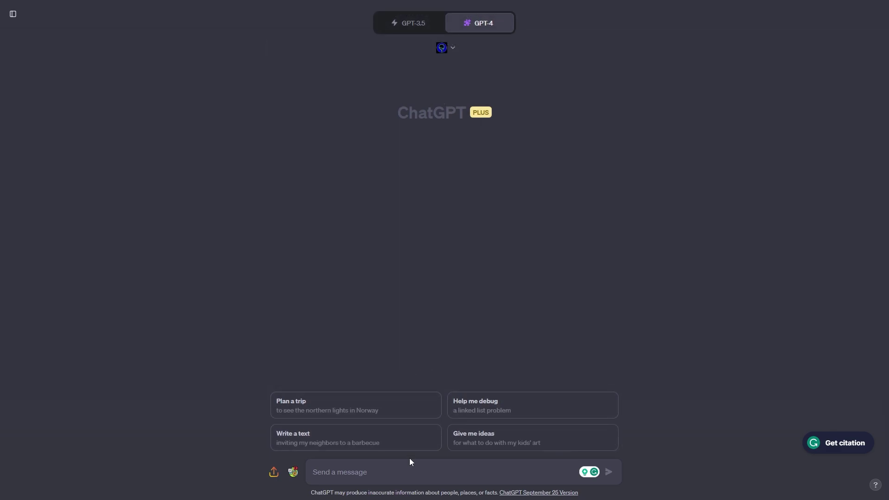
Step: Paste the rainbow-paragraph proofreading prompt without its 'Spellcheck/Grammar check' heading
{"action": "type", "text": "Spellcheck/Grammar check  Proofread and correct the following text and rewrite the corrected version. If you don't find any errors, just say \"No errors found\":  Thier is a beutiful rainbow in the sky, and it's colors are verry vibrant. The whether is clearing up, and peaple are coming out to enjoy the scenary."}
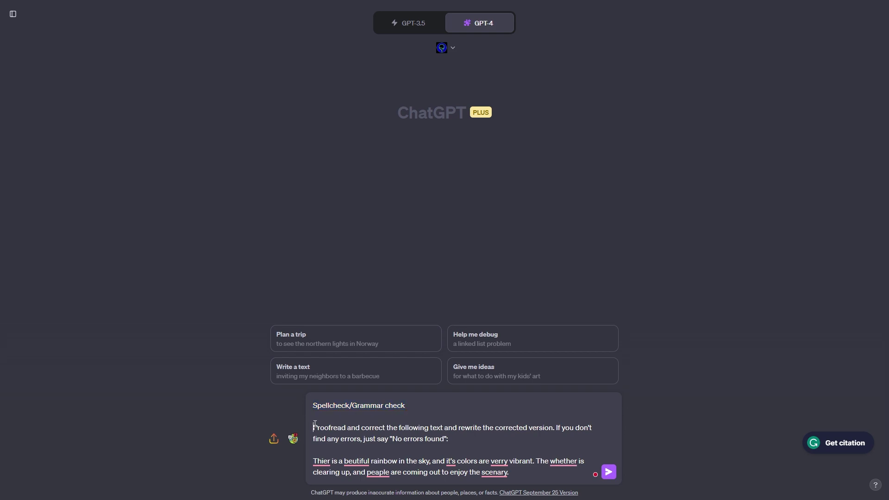
{"action": "key", "text": "BackSpace"}
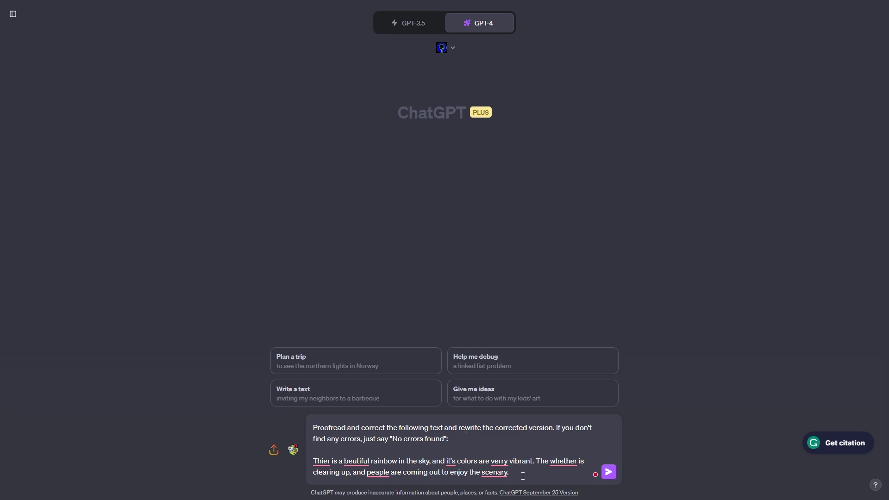
{"action": "left_click", "coordinate": [319, 461]}
Step: Send the proofreading prompt for the misspelled rainbow paragraph
{"action": "mouse_move", "coordinate": [509, 472]}
{"action": "left_mouse_down"}
{"action": "mouse_move", "coordinate": [313, 461]}
{"action": "mouse_move", "coordinate": [510, 472]}
{"action": "left_mouse_up"}
{"action": "mouse_move", "coordinate": [505, 471]}
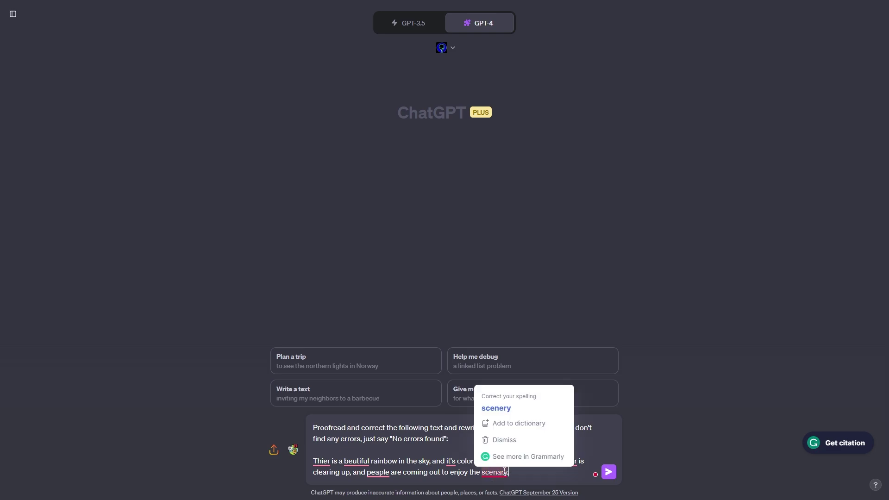
{"action": "left_click", "coordinate": [609, 472]}
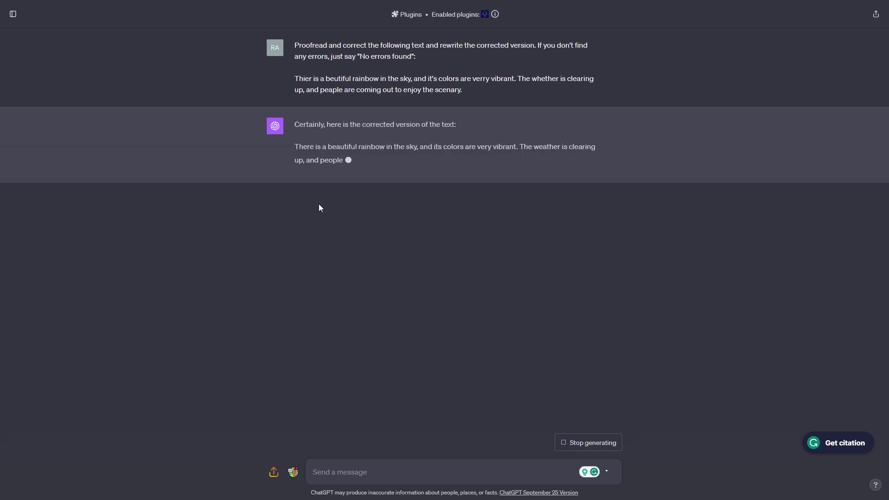
Step: Compare GPT-4's corrected rainbow paragraph with the original misspelled text
{"action": "left_click_drag", "start_coordinate": [297, 123], "coordinate": [287, 146]}
{"action": "left_click", "coordinate": [462, 156]}
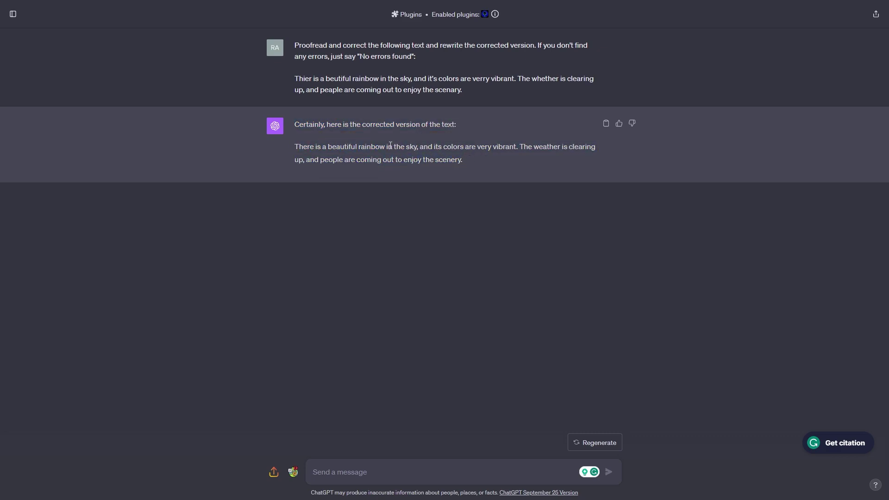
{"action": "left_click_drag", "start_coordinate": [492, 165], "coordinate": [423, 160]}
{"action": "left_click", "coordinate": [508, 164]}
{"action": "mouse_move", "coordinate": [294, 149]}
{"action": "left_mouse_down"}
{"action": "mouse_move", "coordinate": [465, 164]}
{"action": "mouse_move", "coordinate": [272, 145]}
{"action": "mouse_move", "coordinate": [307, 148]}
{"action": "left_mouse_up"}
{"action": "left_click", "coordinate": [484, 162]}
{"action": "left_click_drag", "start_coordinate": [462, 89], "coordinate": [306, 89]}
{"action": "left_click_drag", "start_coordinate": [462, 161], "coordinate": [291, 148]}
{"action": "left_click", "coordinate": [533, 236]}
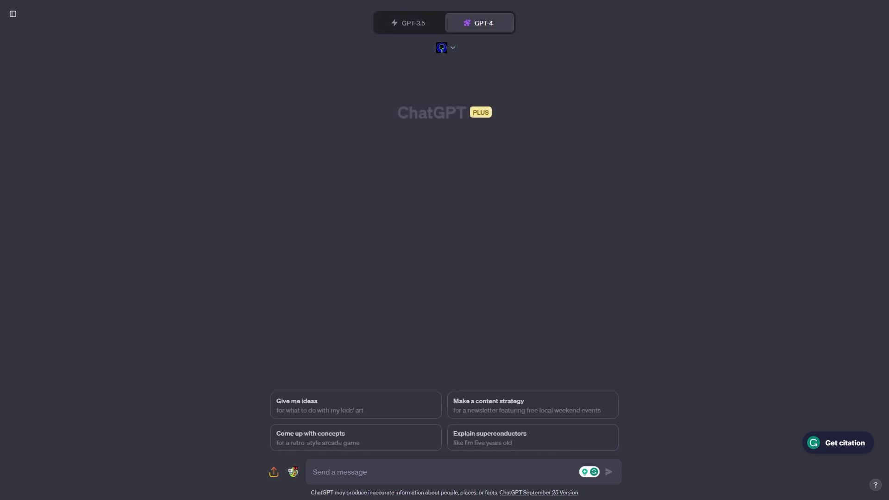
Step: Paste the resturant employees JSON-to-HTML-table prompt into the new chat, dismissing the spelling suggestion
{"action": "left_click", "coordinate": [393, 462]}
{"action": "key", "text": "ctrl+v"}
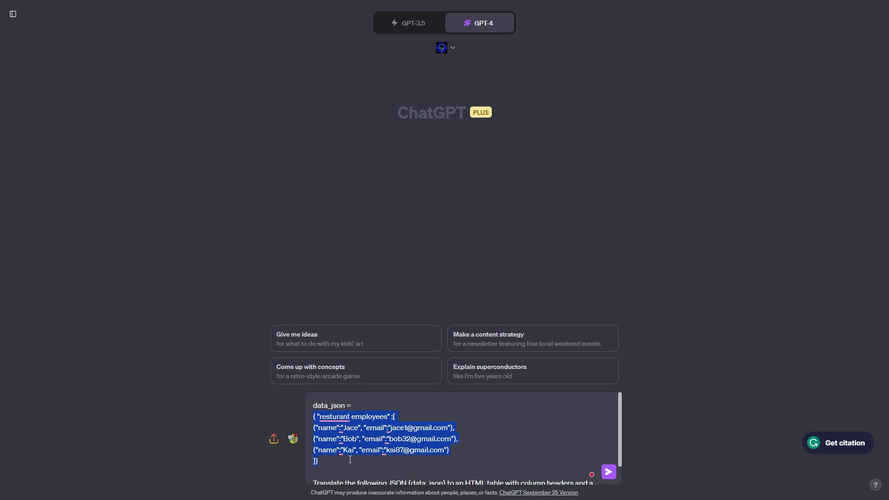
{"action": "left_click_drag", "start_coordinate": [319, 417], "coordinate": [389, 417]}
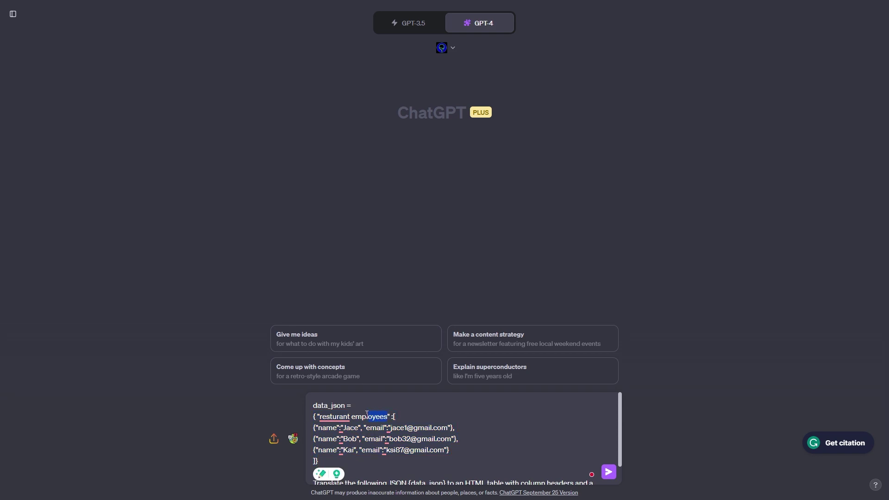
{"action": "left_click", "coordinate": [394, 417]}
Step: Review the JSON data in the prompt and send it
{"action": "scroll", "coordinate": [472, 429], "scroll_direction": "down", "scroll_amount": 1}
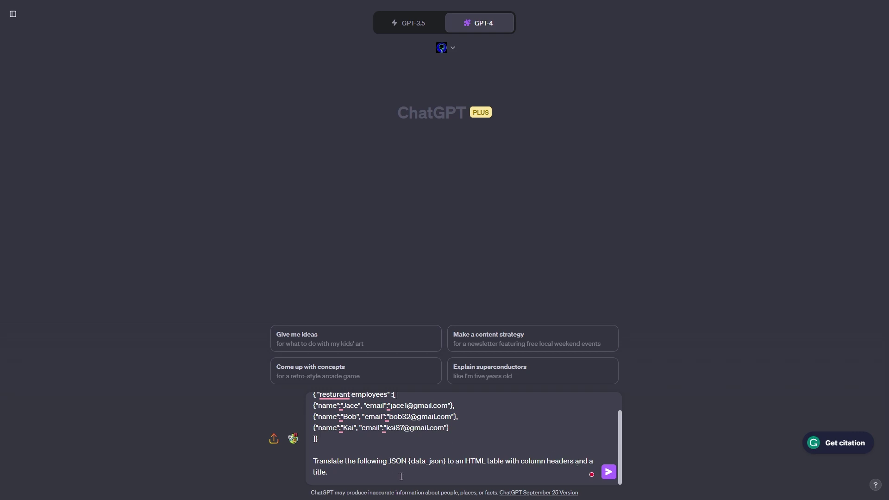
{"action": "scroll", "coordinate": [478, 468], "scroll_direction": "up", "scroll_amount": 1}
{"action": "scroll", "coordinate": [556, 467], "scroll_direction": "down", "scroll_amount": 1}
{"action": "scroll", "coordinate": [569, 420], "scroll_direction": "up", "scroll_amount": 1}
{"action": "left_click_drag", "start_coordinate": [313, 425], "coordinate": [386, 450]}
{"action": "scroll", "coordinate": [407, 463], "scroll_direction": "down", "scroll_amount": 1}
{"action": "left_click", "coordinate": [547, 472]}
{"action": "left_click", "coordinate": [609, 472]}
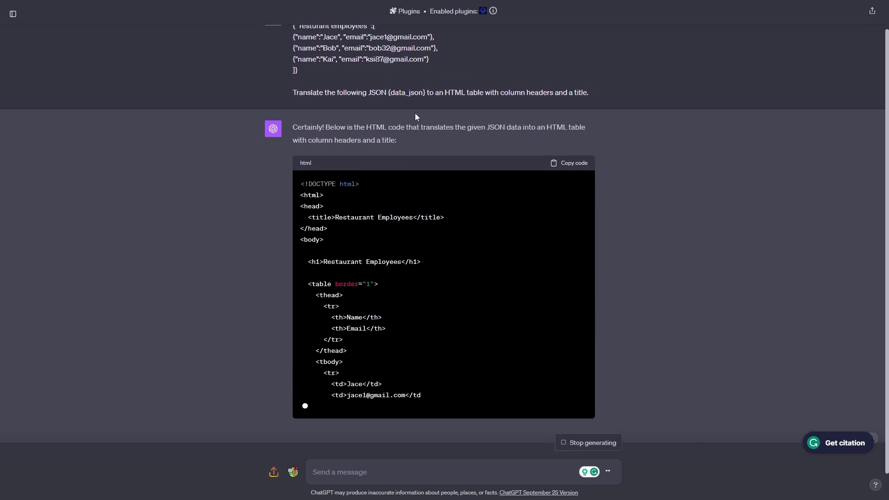
Step: Check the finished HTML table code's three employee rows against the prompt's JSON
{"action": "scroll", "coordinate": [440, 148], "scroll_direction": "up", "scroll_amount": 1}
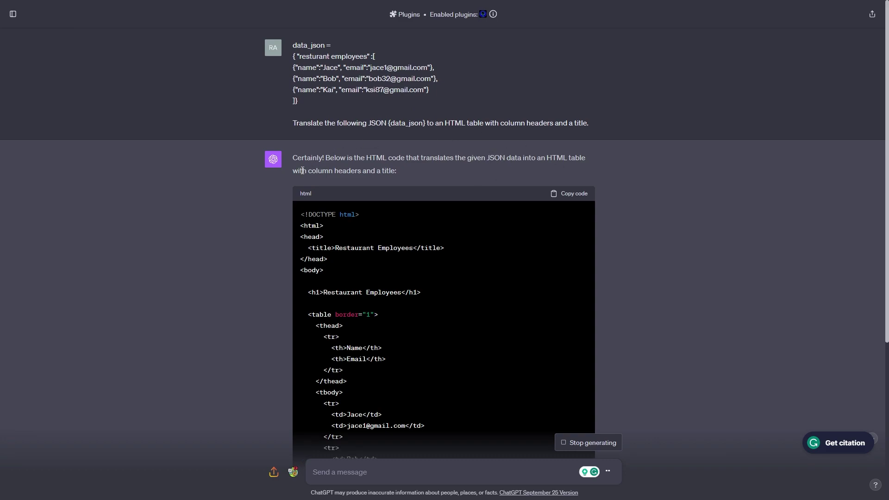
{"action": "scroll", "coordinate": [416, 209], "scroll_direction": "down", "scroll_amount": 4}
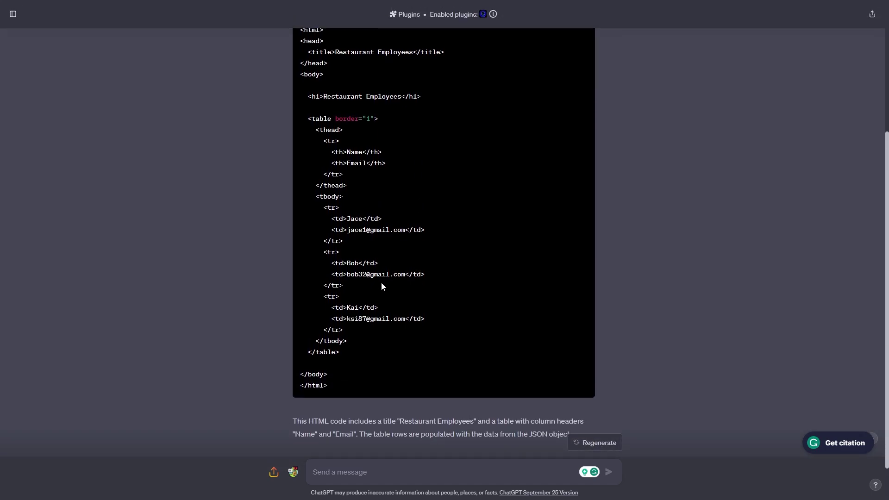
{"action": "scroll", "coordinate": [381, 285], "scroll_direction": "up", "scroll_amount": 1}
{"action": "left_click_drag", "start_coordinate": [335, 265], "coordinate": [375, 286]}
{"action": "scroll", "coordinate": [375, 285], "scroll_direction": "up", "scroll_amount": 3}
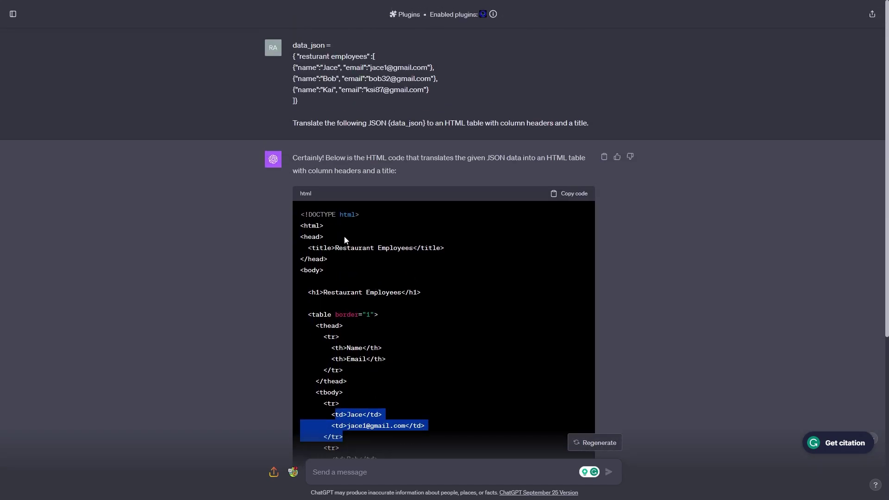
{"action": "left_click_drag", "start_coordinate": [321, 67], "coordinate": [338, 68]}
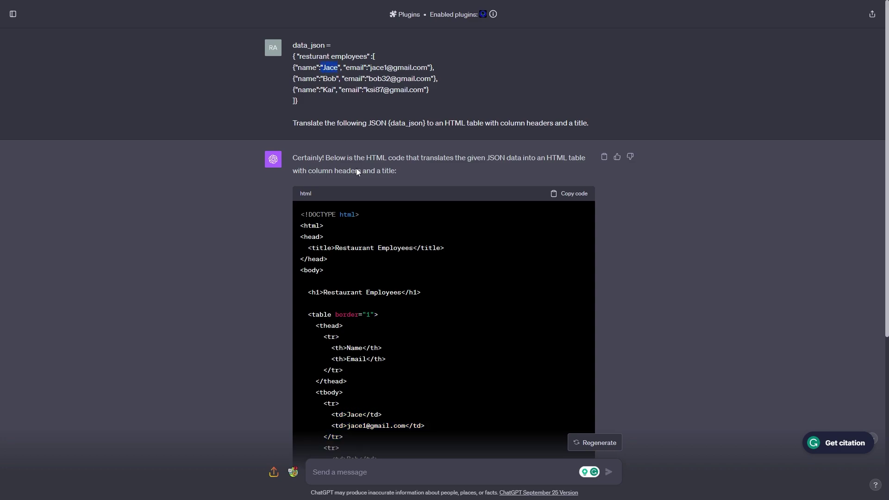
{"action": "scroll", "coordinate": [398, 209], "scroll_direction": "down", "scroll_amount": 3}
{"action": "scroll", "coordinate": [338, 135], "scroll_direction": "up", "scroll_amount": 2}
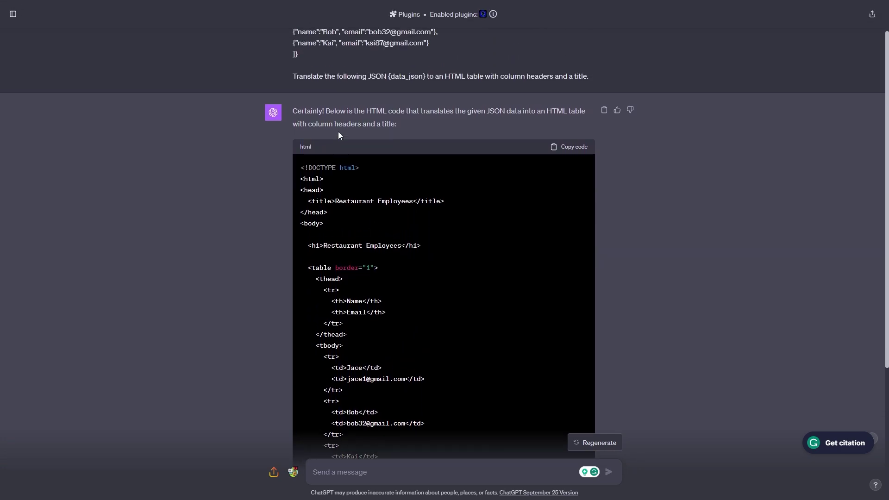